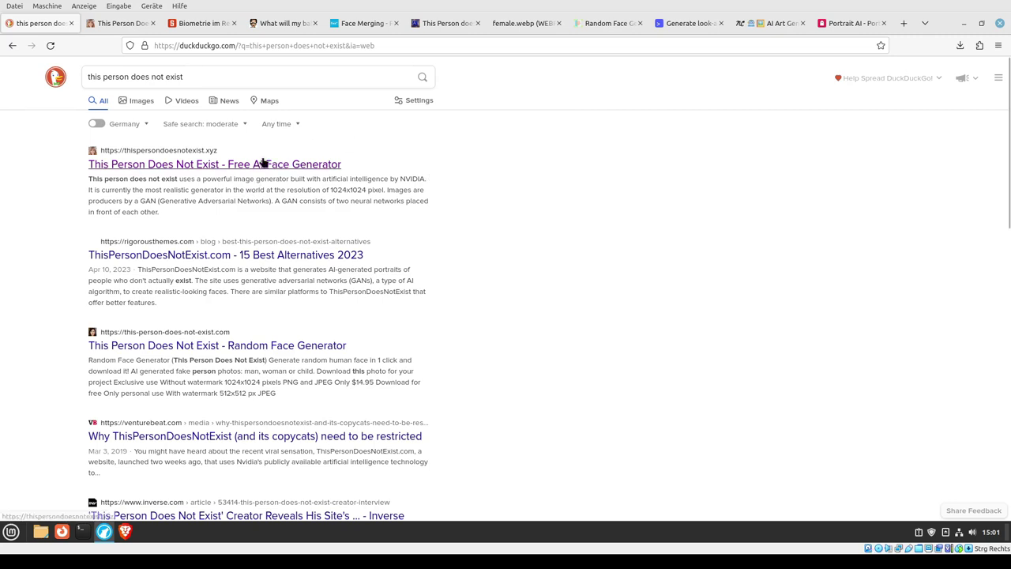
Step: Switch to the thispersondoesnotexist.xyz tab showing a generated face
{"action": "left_click", "coordinate": [118, 27]}
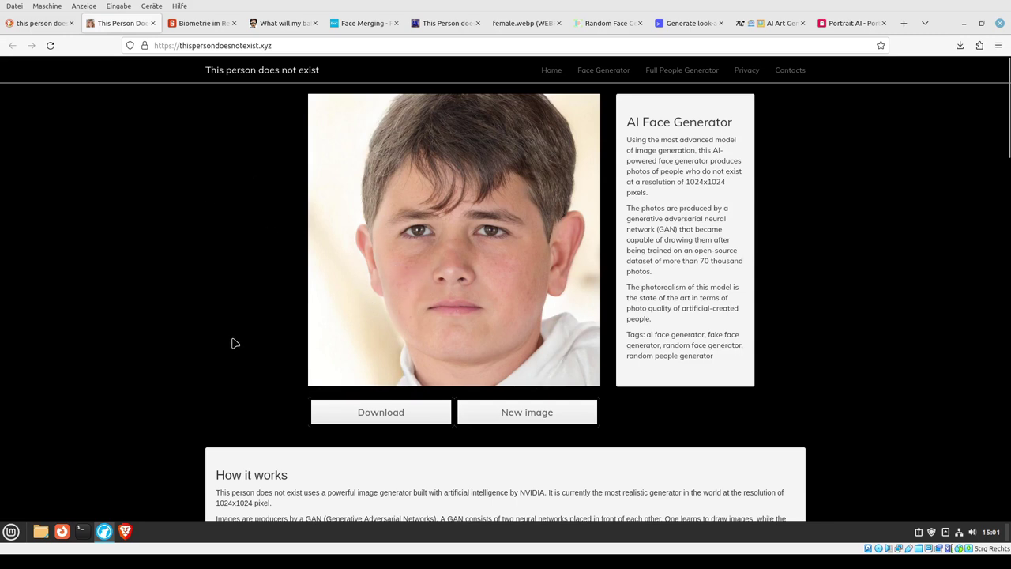
Step: View the generated face full-size as 3589.jpg in its own tab, then close that tab
{"action": "right_click", "coordinate": [428, 258]}
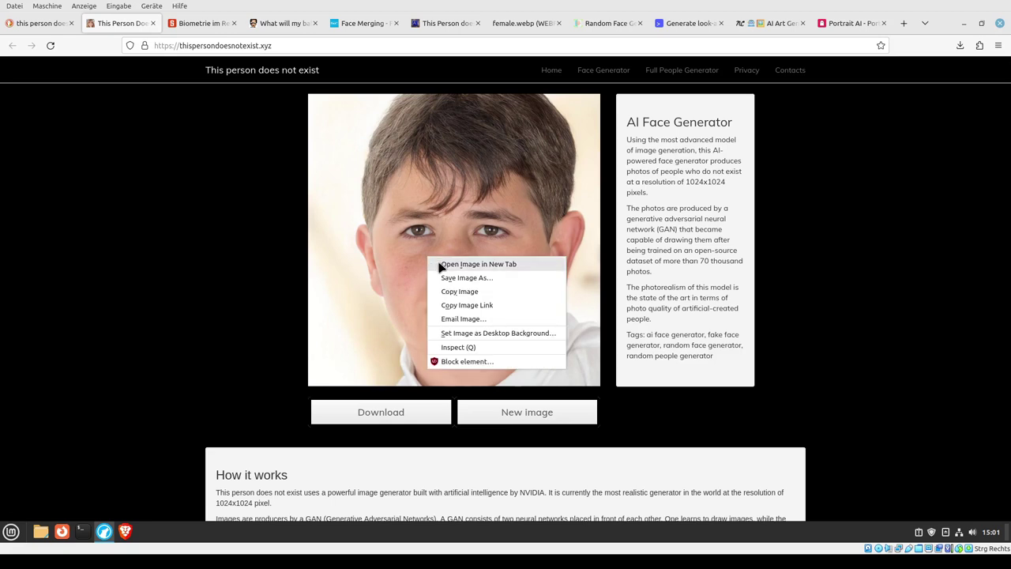
{"action": "left_click", "coordinate": [442, 264]}
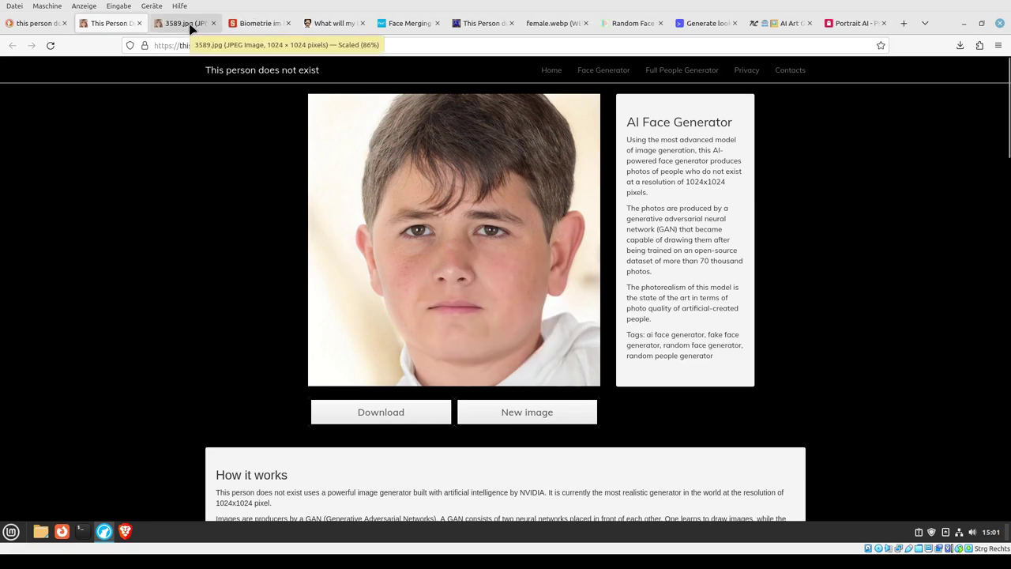
{"action": "left_click", "coordinate": [189, 25]}
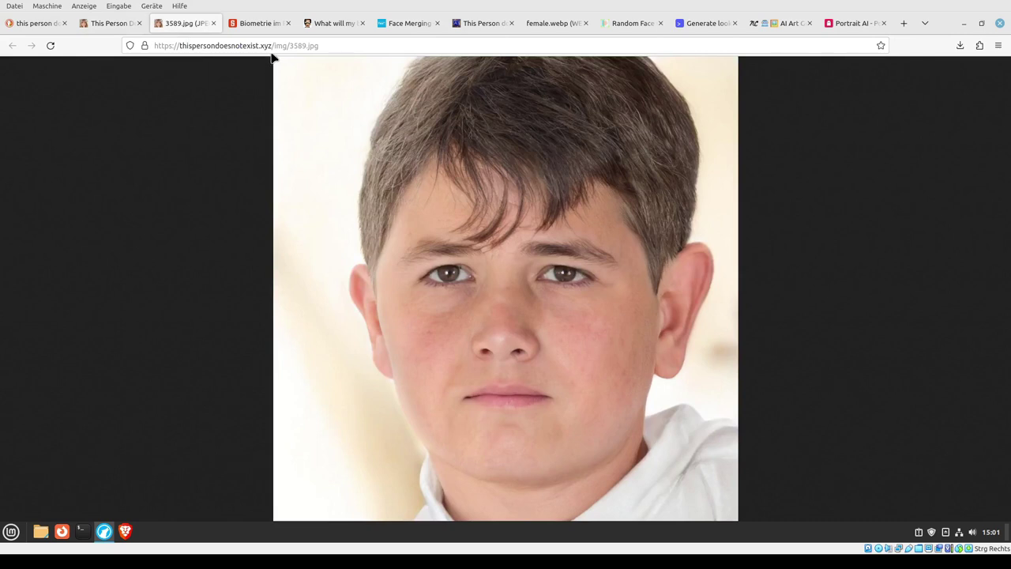
{"action": "left_click_drag", "start_coordinate": [273, 45], "coordinate": [319, 45]}
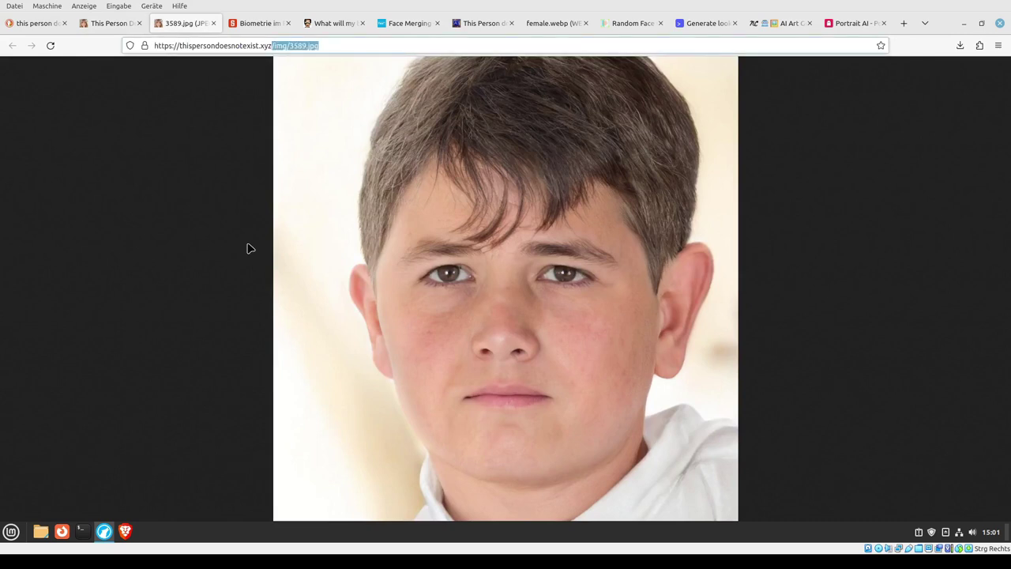
{"action": "left_click", "coordinate": [213, 23]}
Step: Open the Random Face Generator result in a new tab and inspect it in developer tools
{"action": "left_click", "coordinate": [24, 24]}
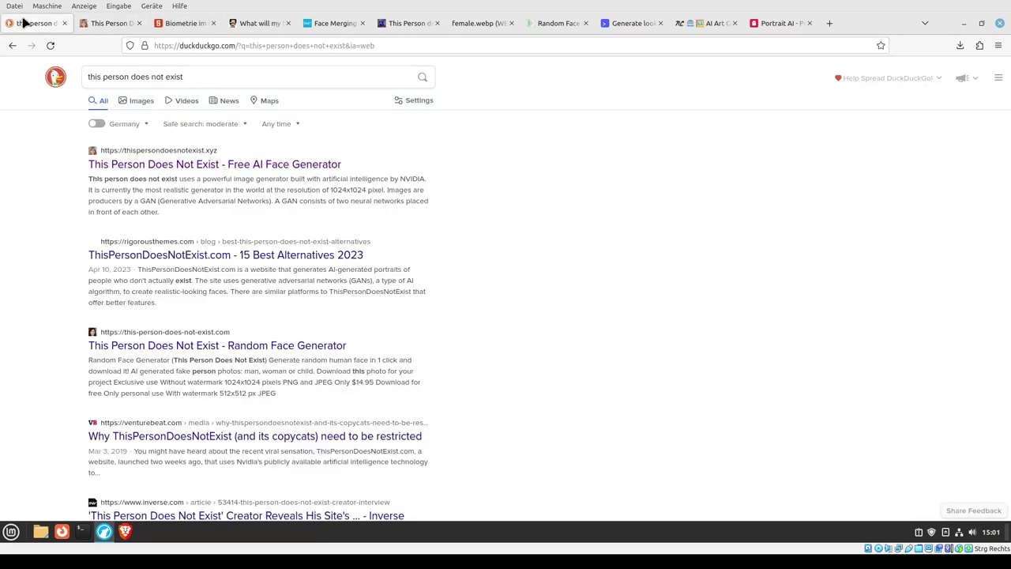
{"action": "middle_click", "coordinate": [183, 348]}
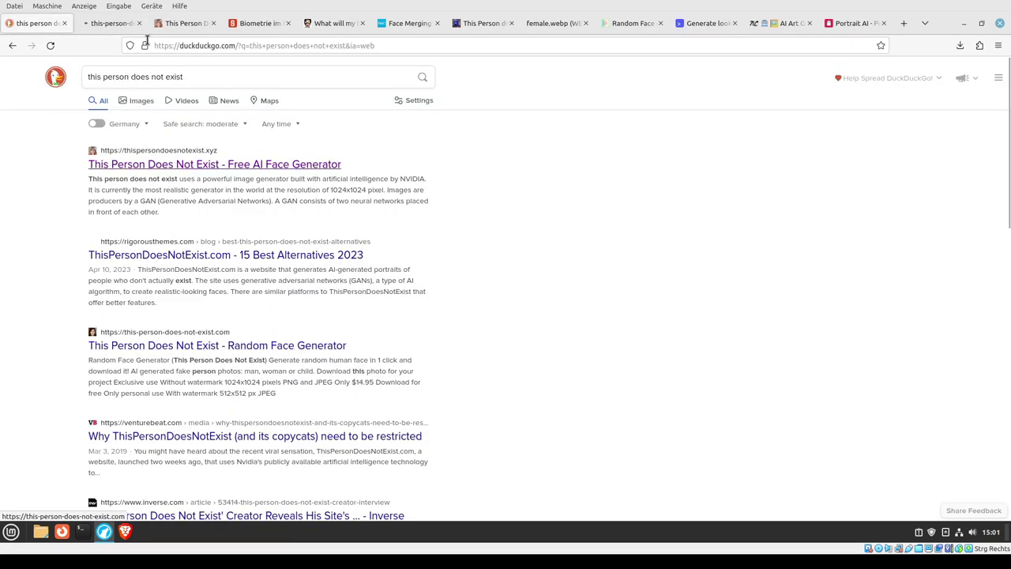
{"action": "left_click", "coordinate": [111, 23]}
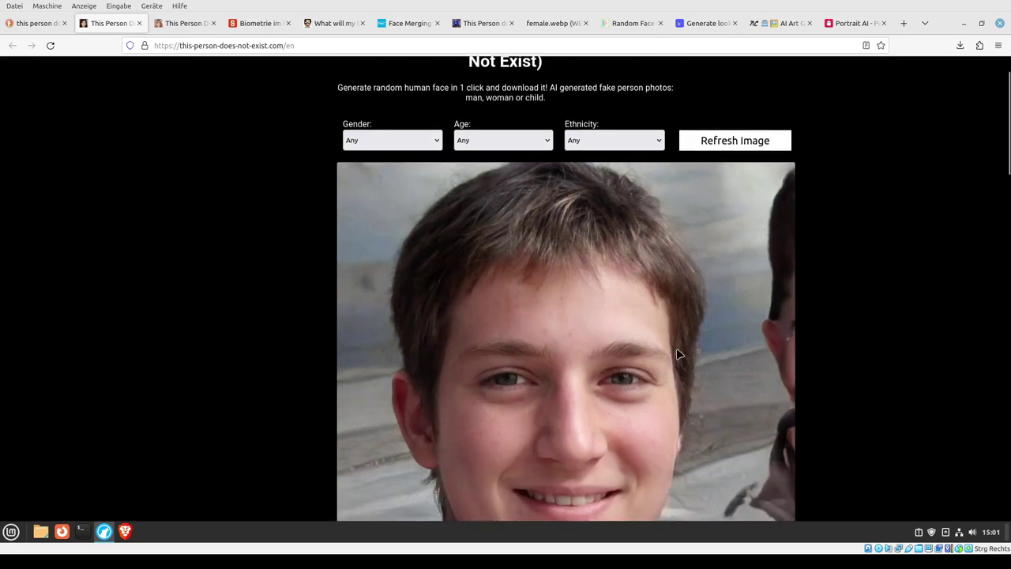
{"action": "scroll", "coordinate": [812, 356], "scroll_direction": "down", "scroll_amount": 1}
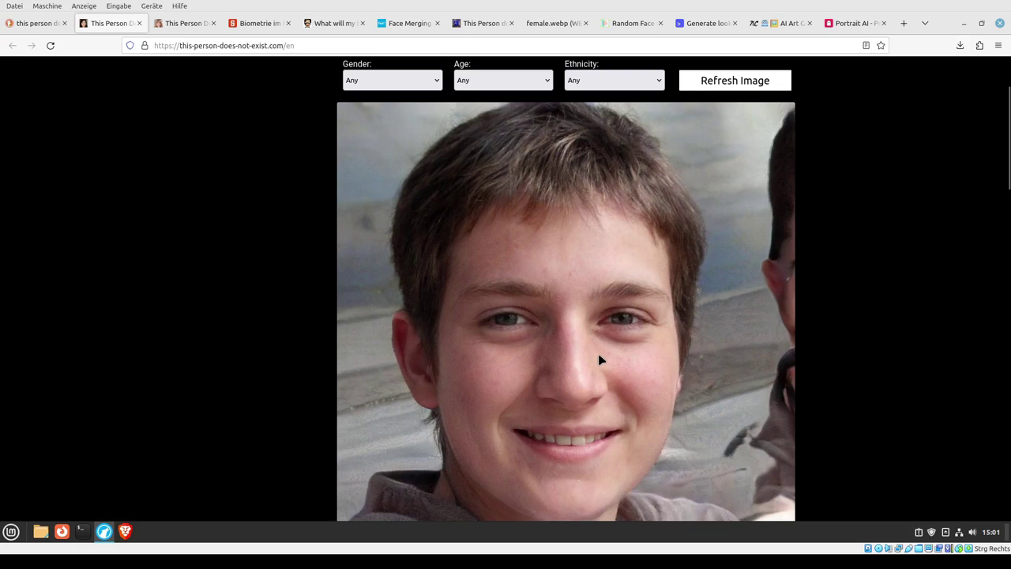
{"action": "key", "text": "ctrl+shift+i"}
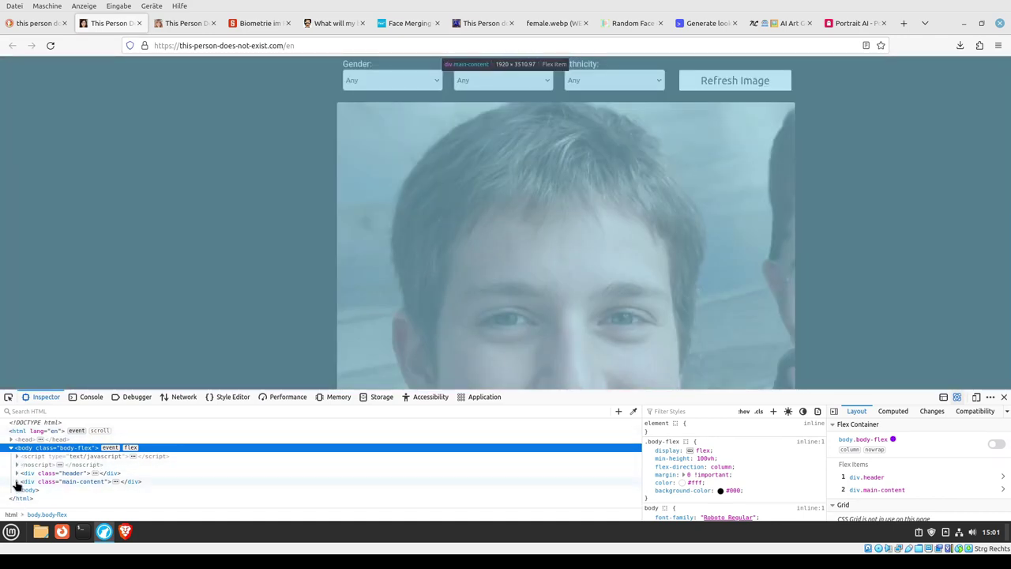
Step: Expand main-content, main-flex, main-text and content-wrapper to reveal the face's img element
{"action": "left_click", "coordinate": [16, 481]}
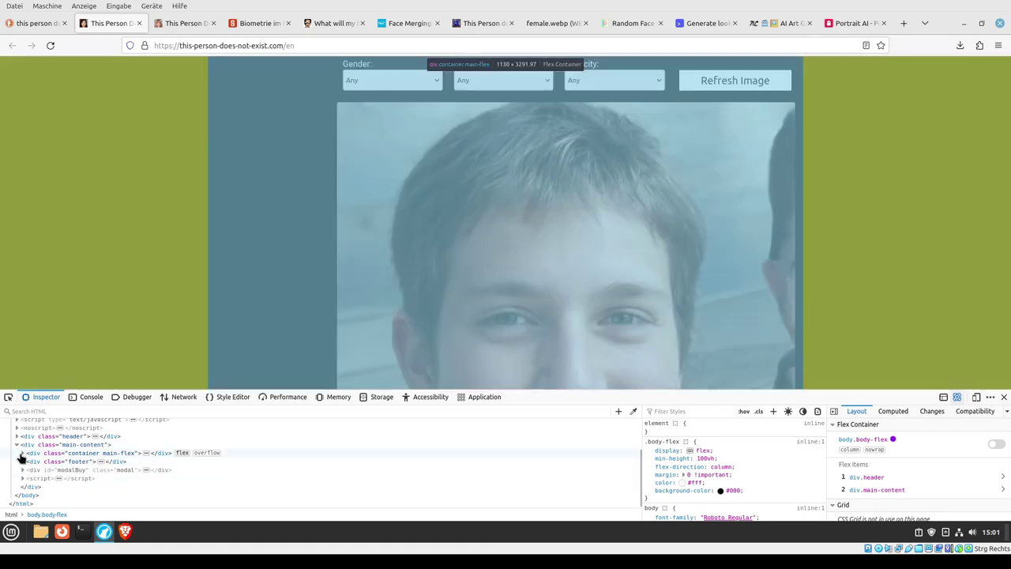
{"action": "left_click", "coordinate": [23, 454]}
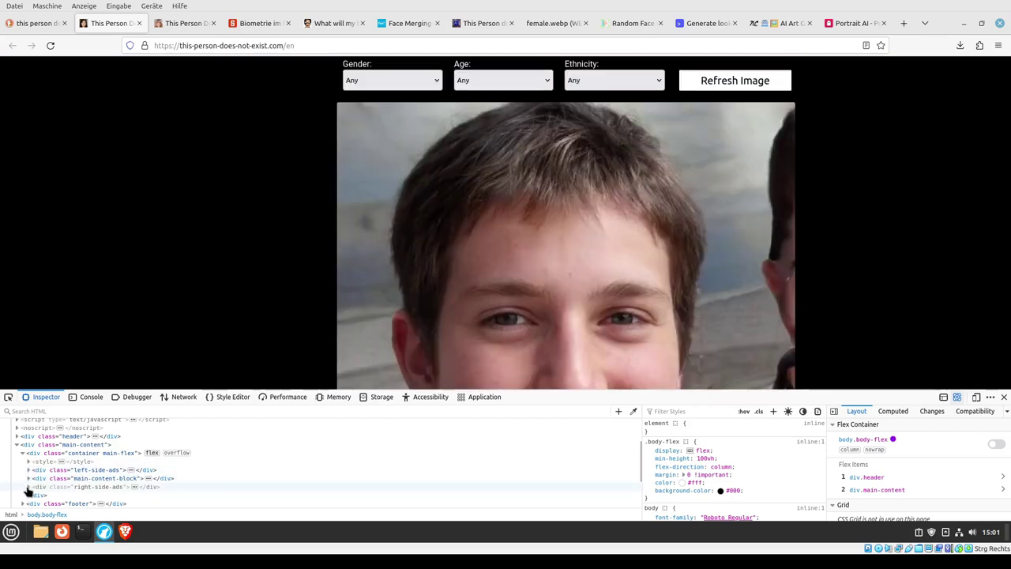
{"action": "left_click", "coordinate": [29, 488]}
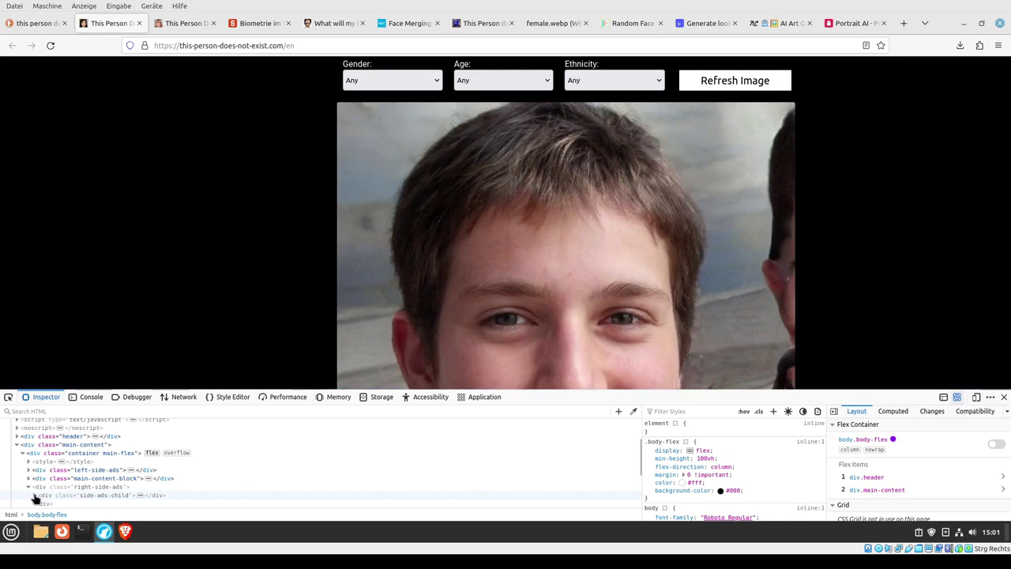
{"action": "scroll", "coordinate": [37, 504], "scroll_direction": "down", "scroll_amount": 2}
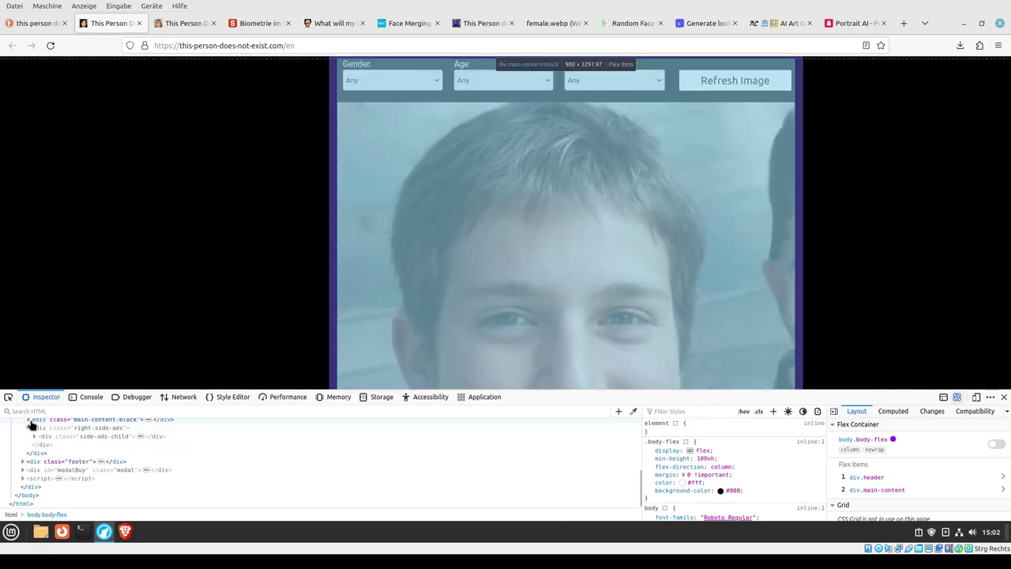
{"action": "left_click", "coordinate": [28, 424]}
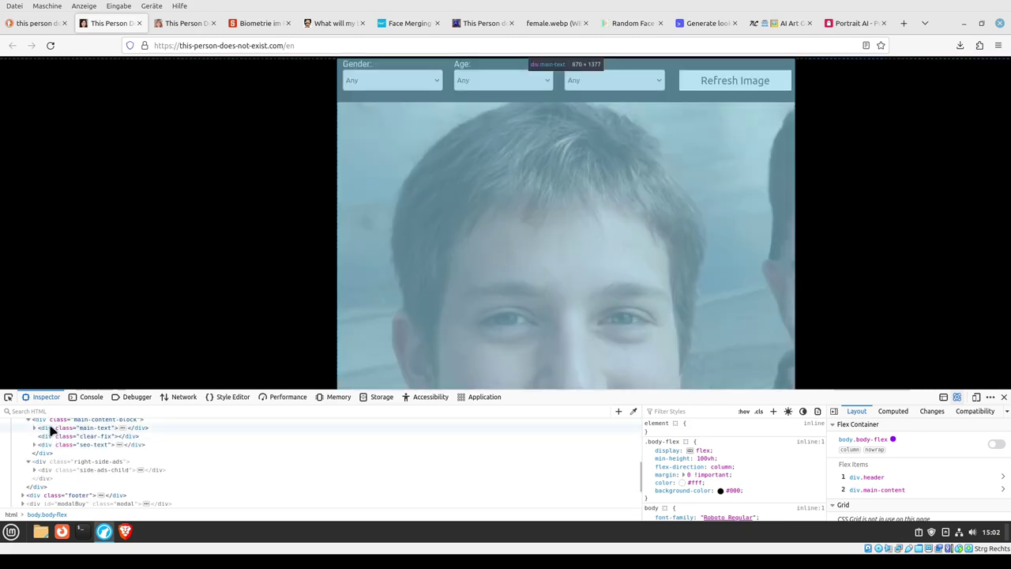
{"action": "left_click", "coordinate": [34, 427]}
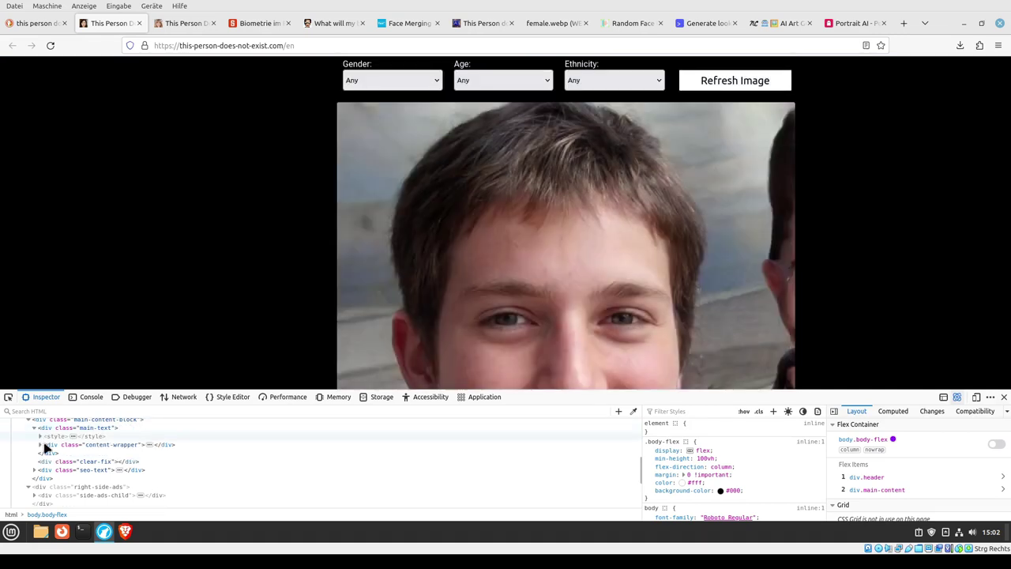
{"action": "left_click", "coordinate": [39, 447]}
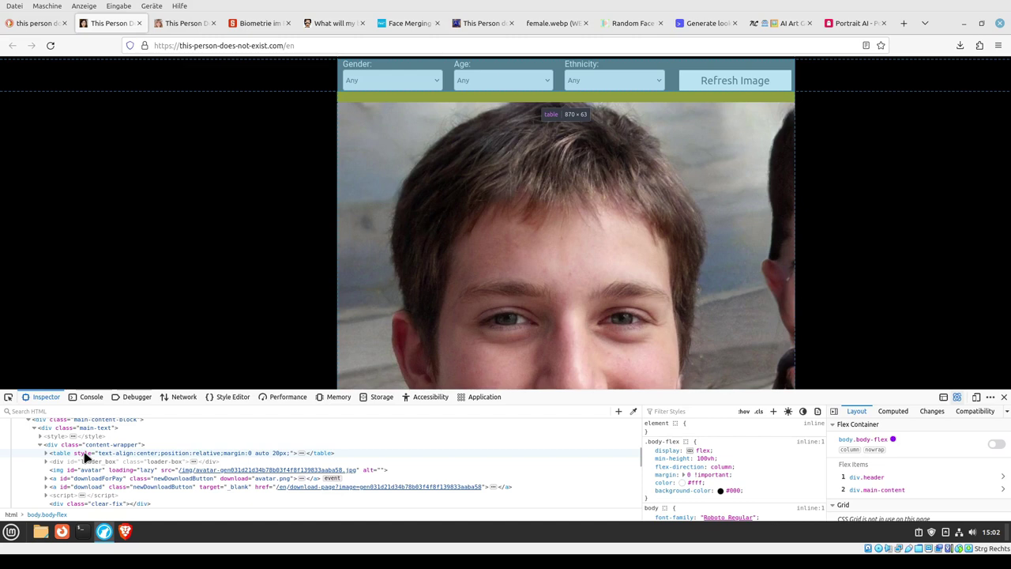
{"action": "mouse_move", "coordinate": [186, 471]}
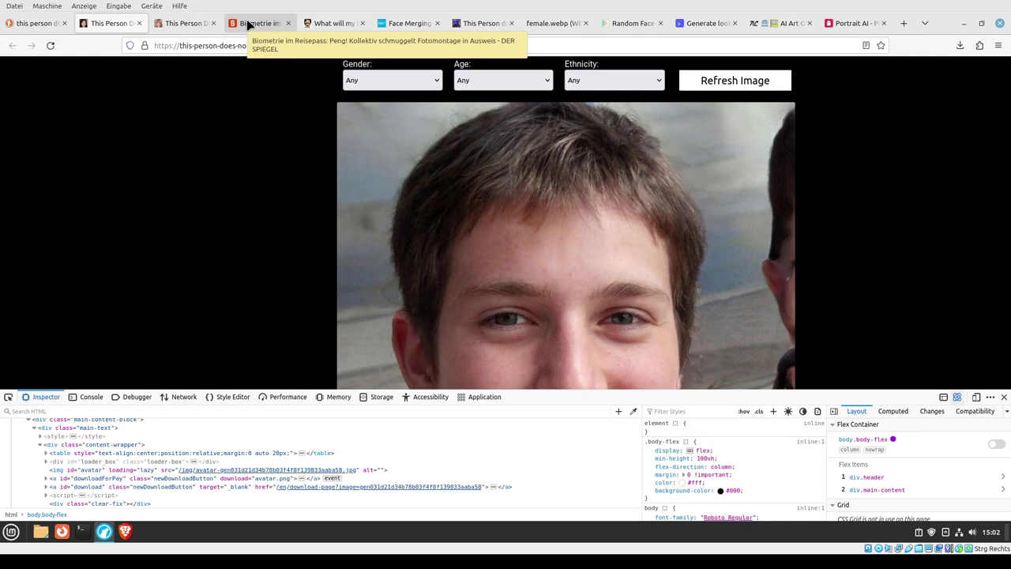
Step: Close both face-generator tabs, scroll the Spiegel article to its morph grid, then go to MorphThing
{"action": "left_click", "coordinate": [139, 24]}
{"action": "left_click", "coordinate": [139, 24]}
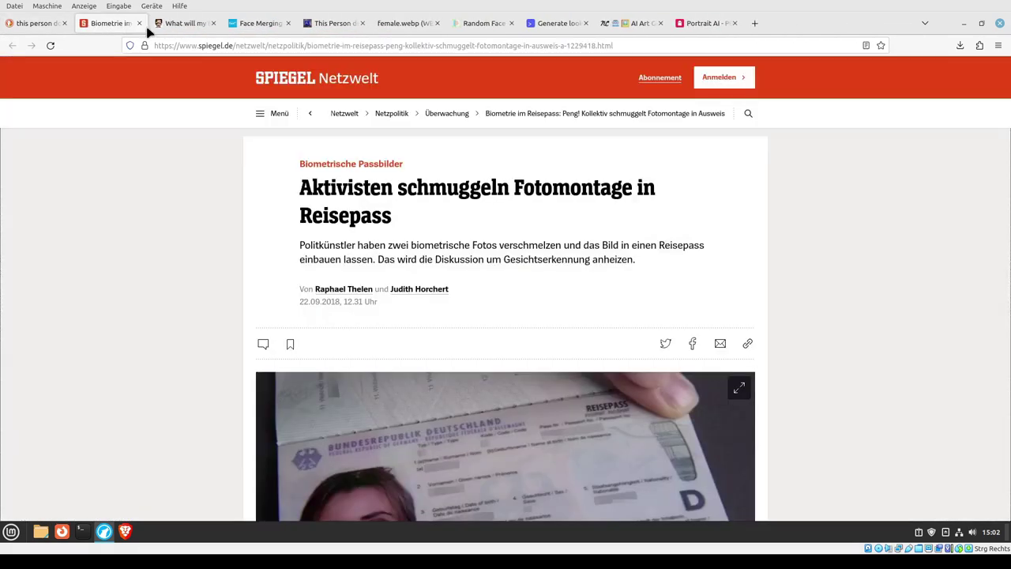
{"action": "scroll", "coordinate": [314, 292], "scroll_direction": "down", "scroll_amount": 1}
{"action": "scroll", "coordinate": [313, 293], "scroll_direction": "down", "scroll_amount": 2}
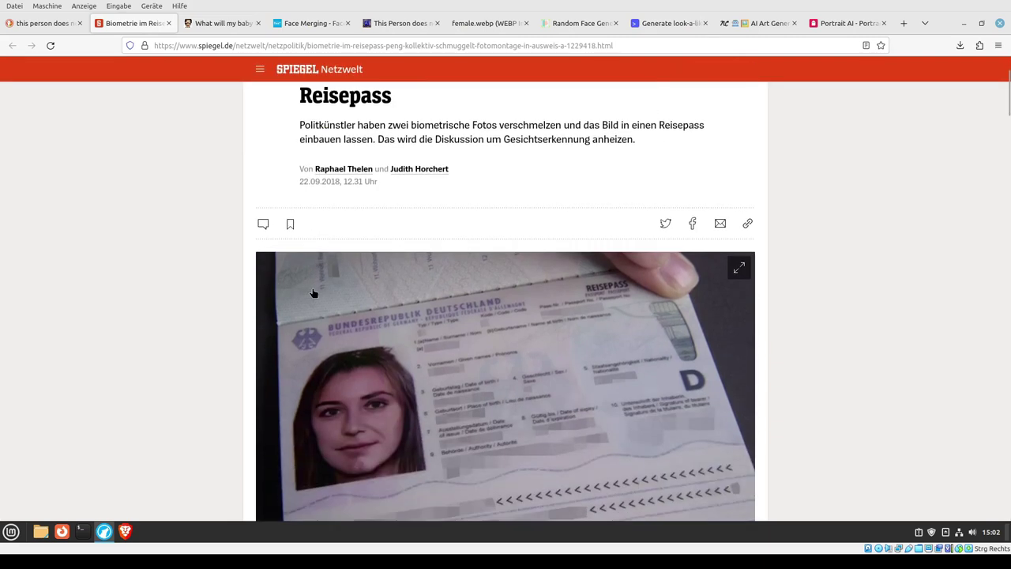
{"action": "scroll", "coordinate": [314, 293], "scroll_direction": "down", "scroll_amount": 1}
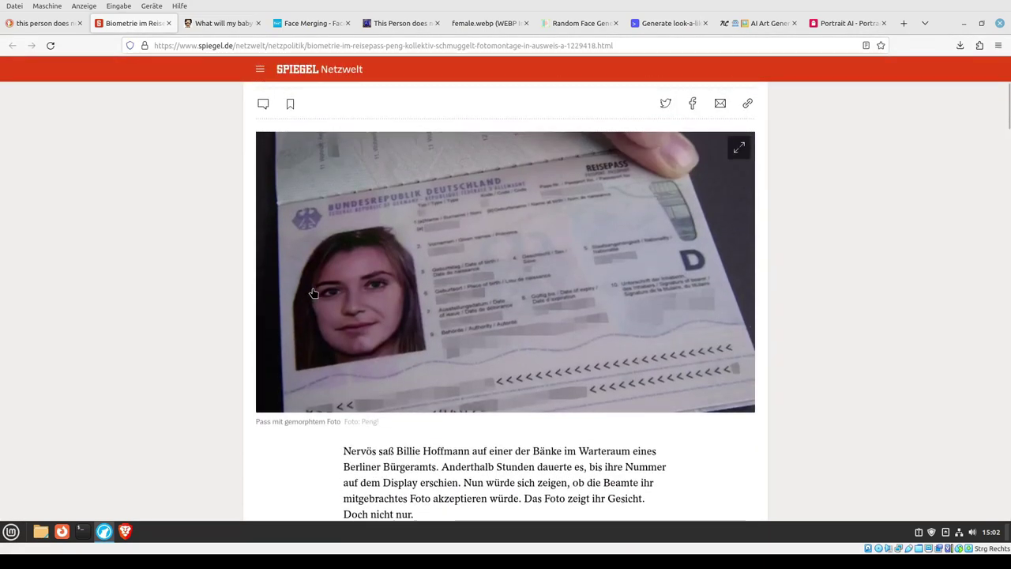
{"action": "scroll", "coordinate": [281, 403], "scroll_direction": "down", "scroll_amount": 4}
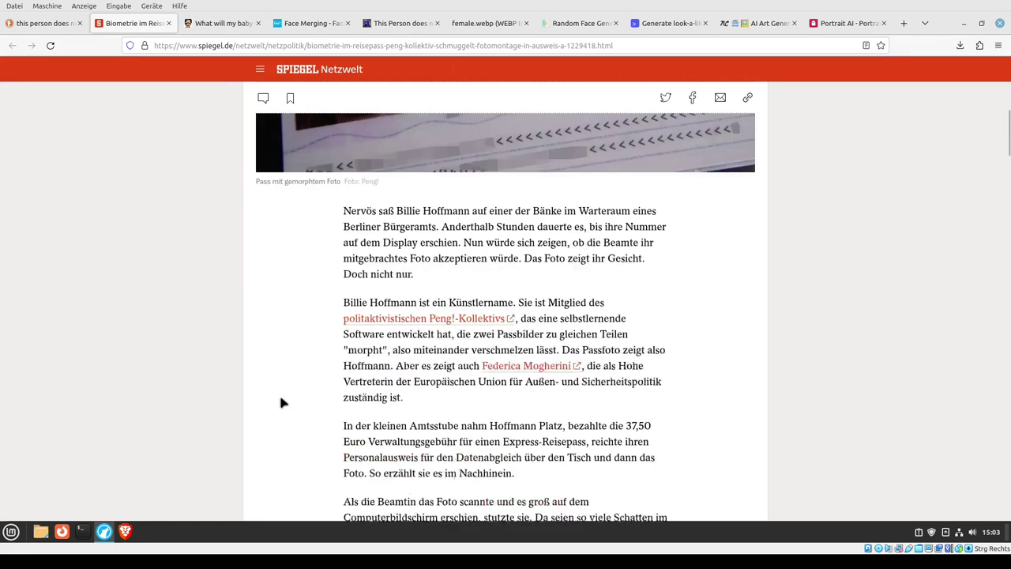
{"action": "scroll", "coordinate": [280, 403], "scroll_direction": "down", "scroll_amount": 4}
{"action": "scroll", "coordinate": [280, 403], "scroll_direction": "down", "scroll_amount": 3}
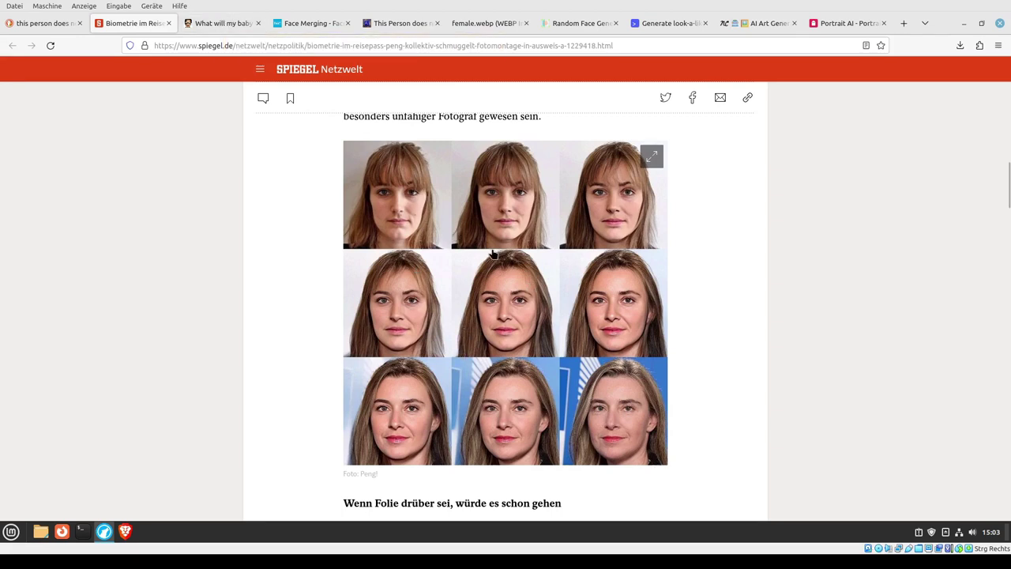
{"action": "left_click", "coordinate": [228, 29]}
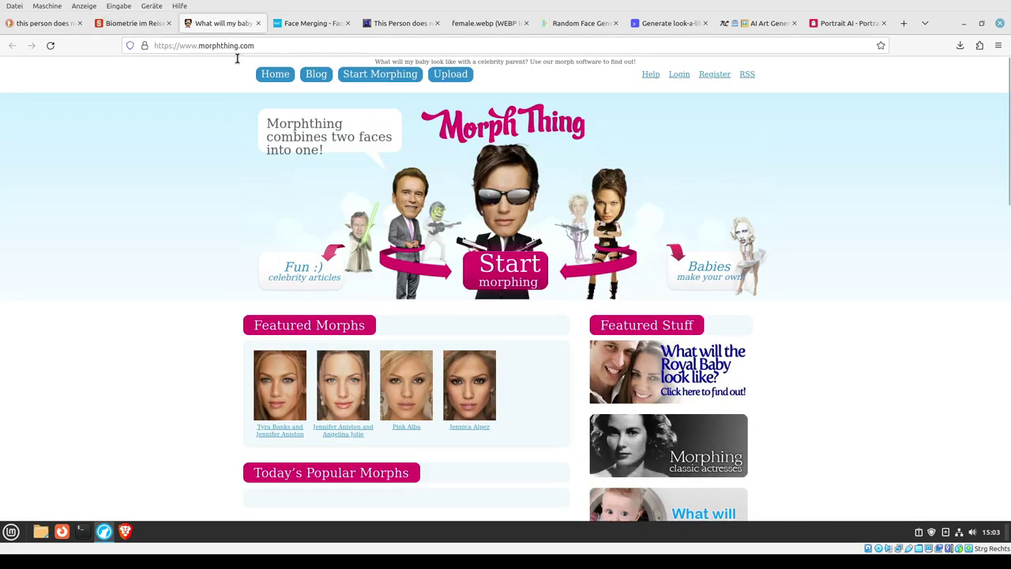
Step: Switch to the Face Merging page
{"action": "left_click", "coordinate": [292, 29]}
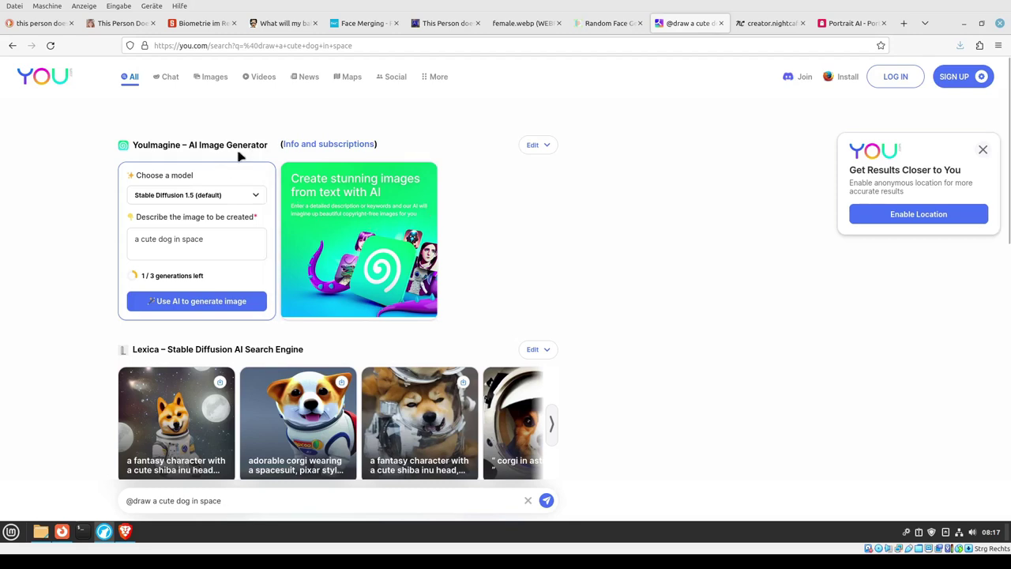
Step: Keep Stable Diffusion 1.5 and replace the dog prompt with 'beautiful woman with red hair'
{"action": "left_click", "coordinate": [242, 200]}
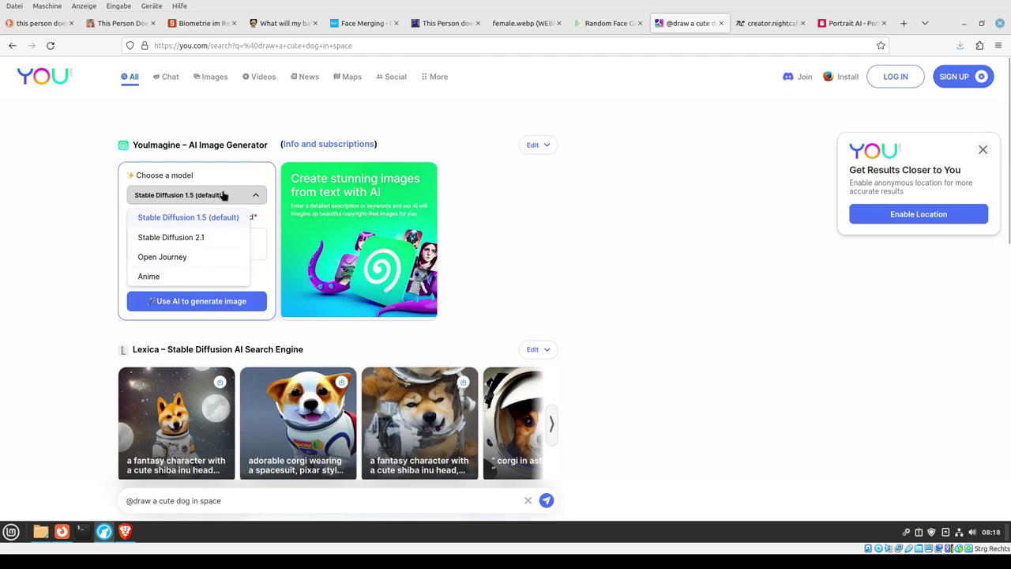
{"action": "left_click", "coordinate": [224, 196]}
{"action": "left_click_drag", "start_coordinate": [218, 240], "coordinate": [56, 218]}
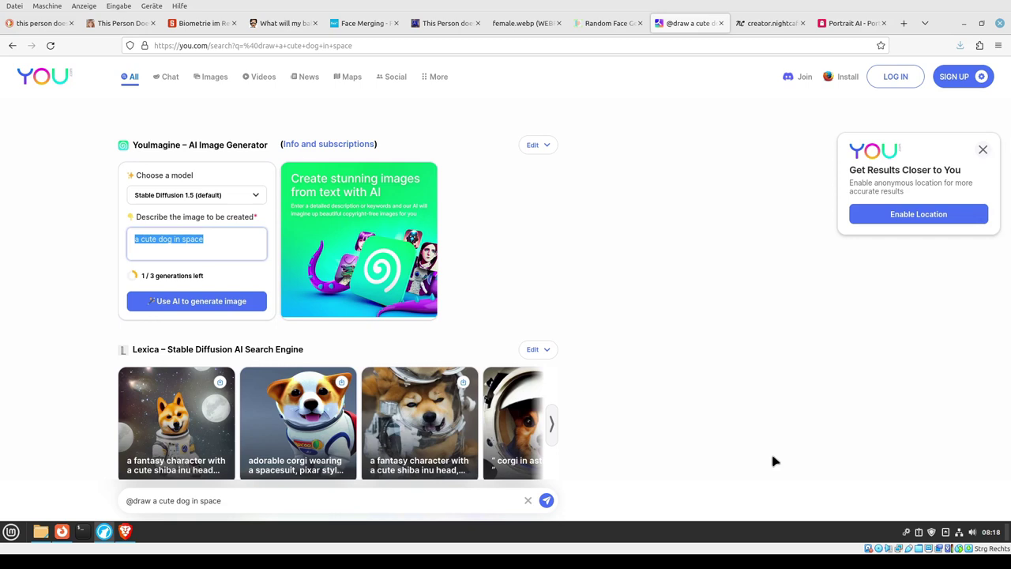
{"action": "type", "text": "beautiful woman with red hair"}
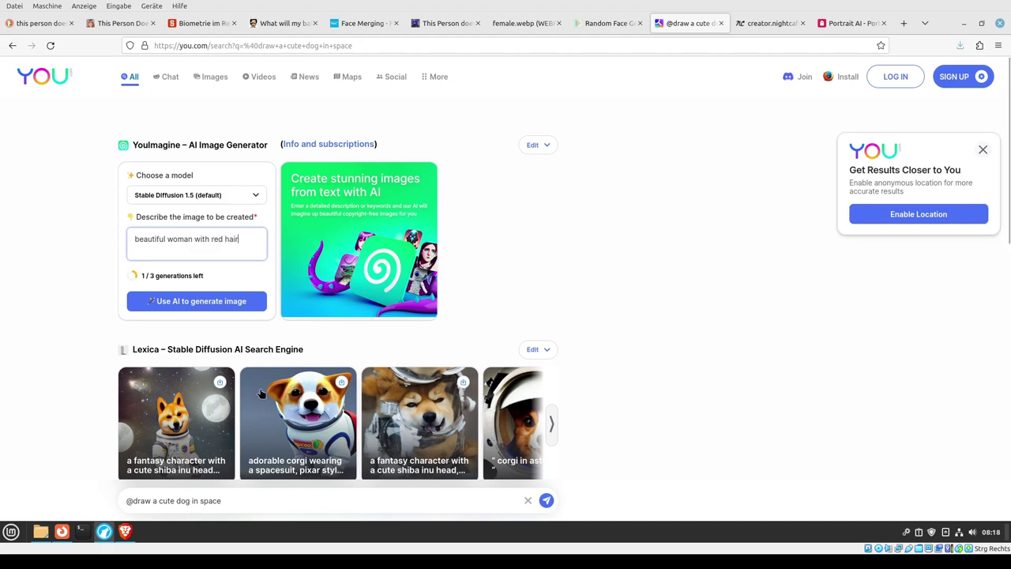
Step: Generate the red-haired woman image, then scroll Portrait AI to its selfie upload area
{"action": "left_click", "coordinate": [198, 309]}
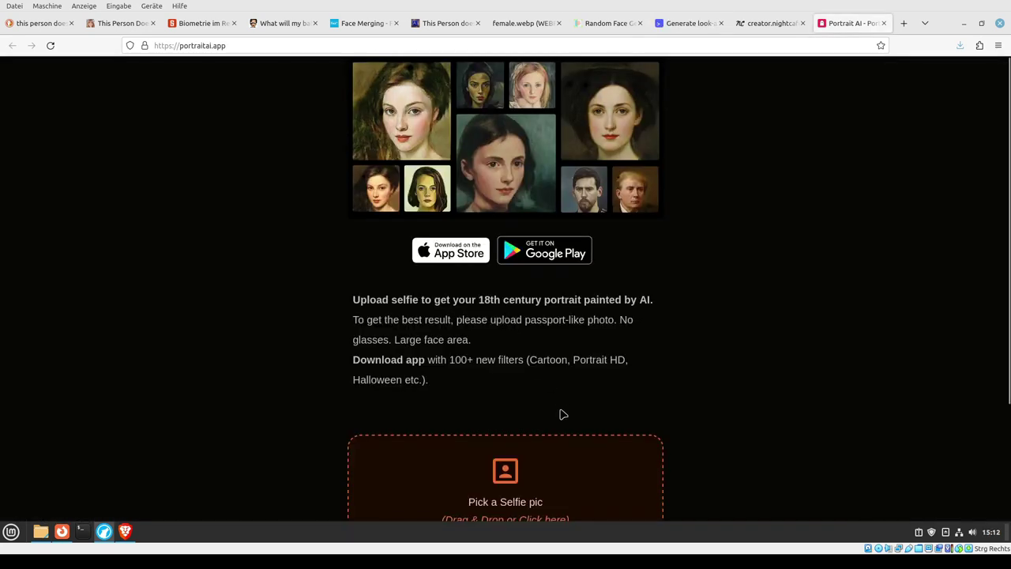
{"action": "scroll", "coordinate": [562, 403], "scroll_direction": "down", "scroll_amount": 3}
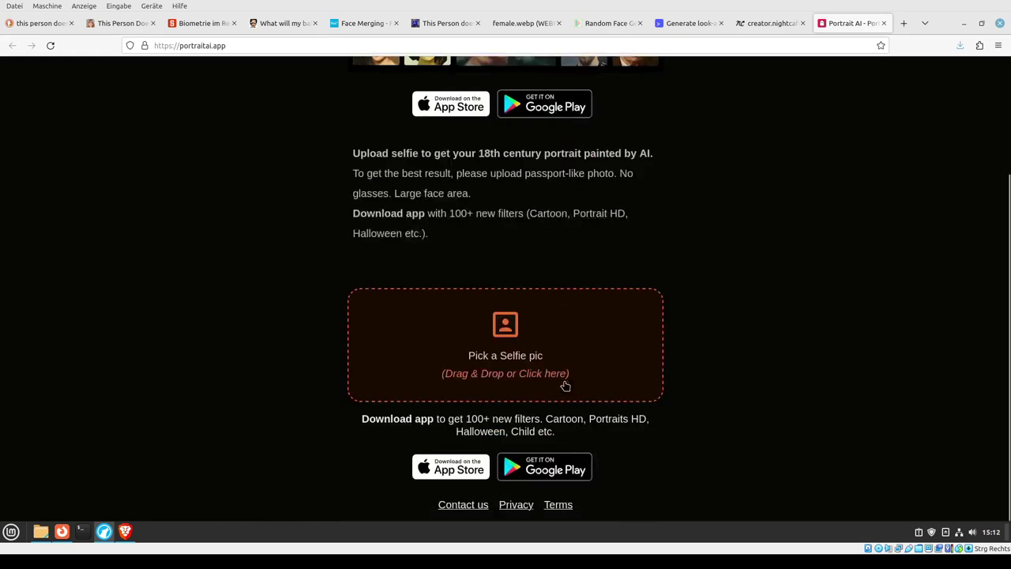
Step: Upload 3862.jpg from Downloads to Portrait AI and browse the painted portraits
{"action": "left_click", "coordinate": [511, 338]}
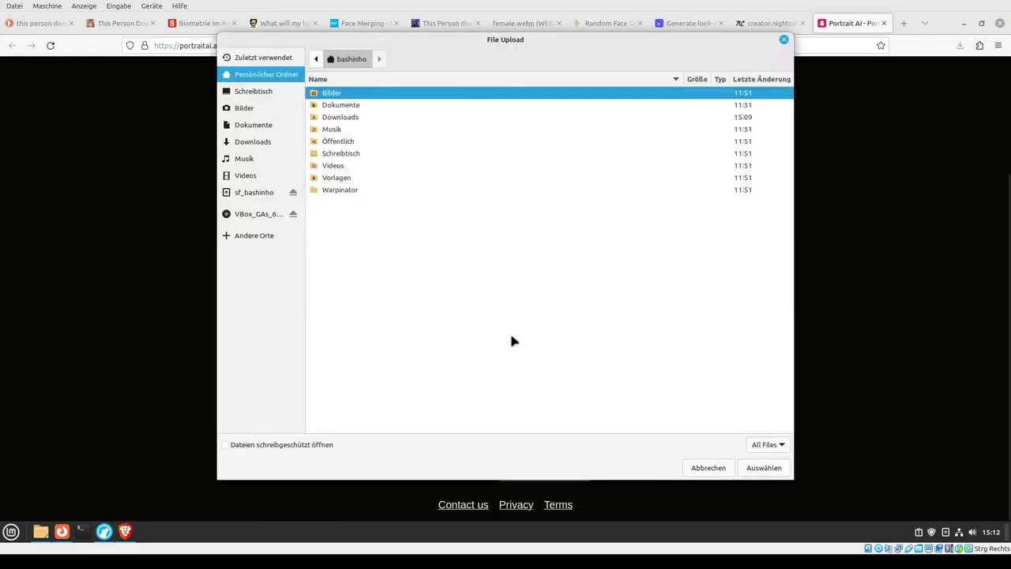
{"action": "double_click", "coordinate": [342, 117]}
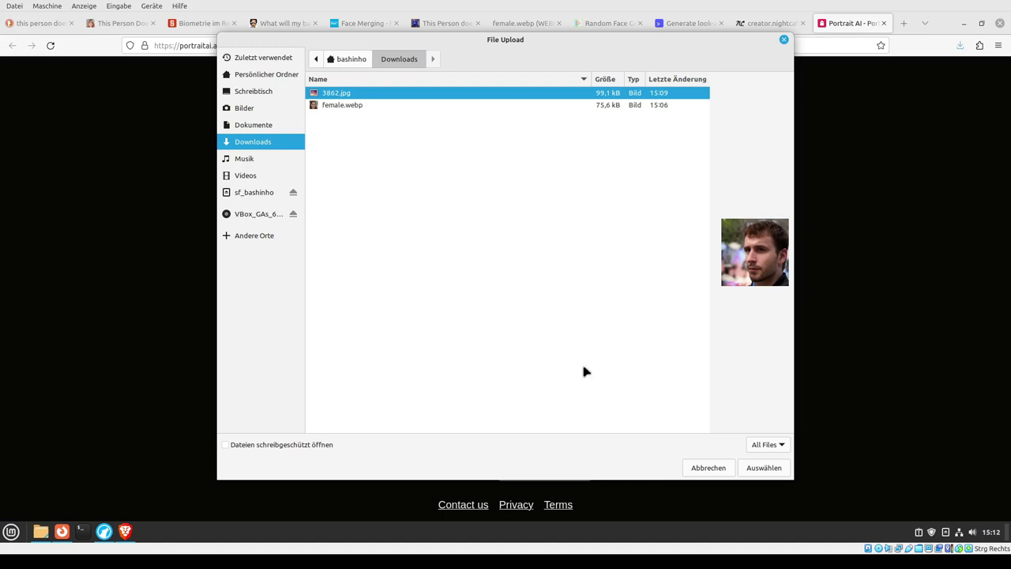
{"action": "left_click", "coordinate": [764, 468]}
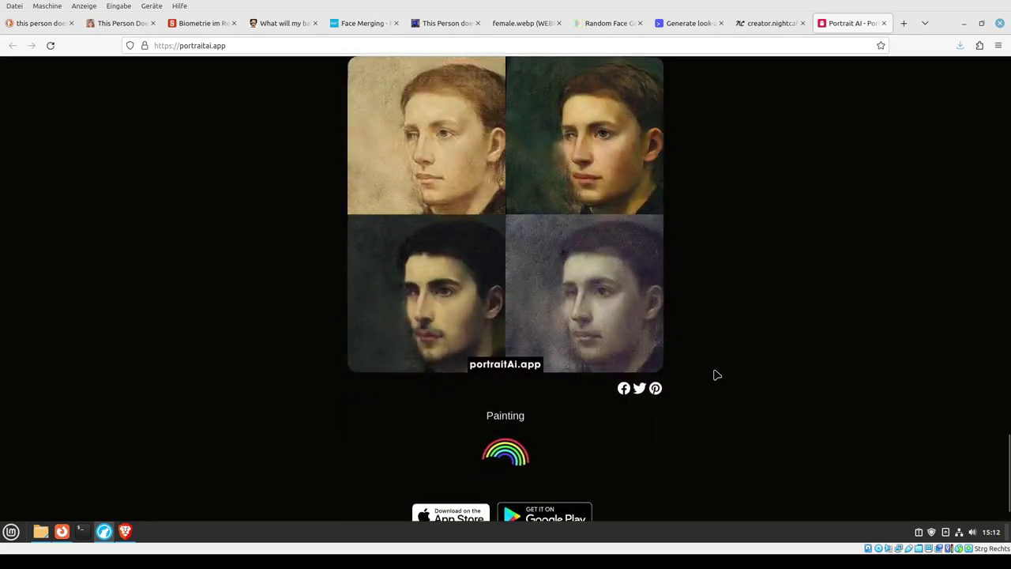
{"action": "scroll", "coordinate": [735, 316], "scroll_direction": "up", "scroll_amount": 10}
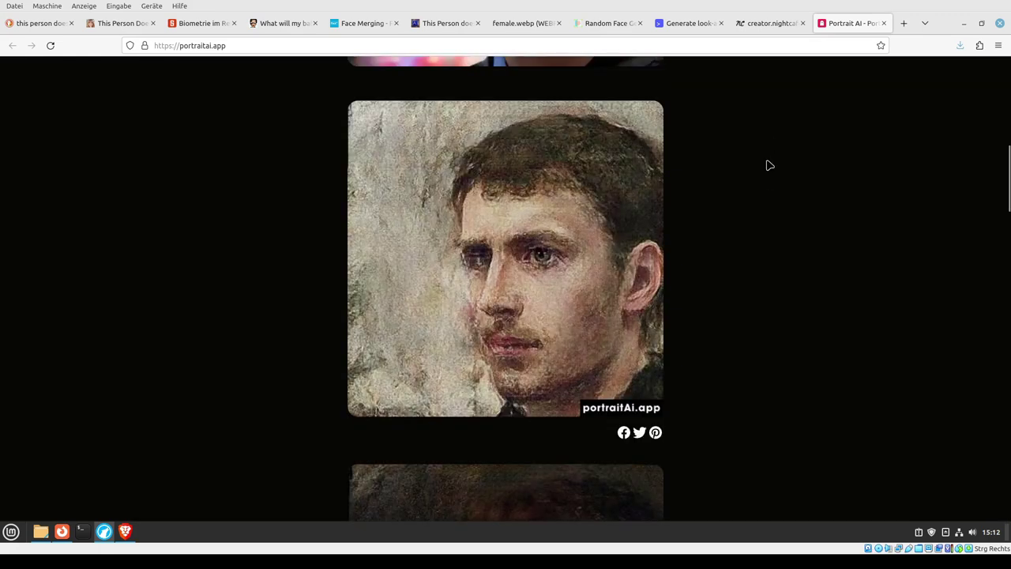